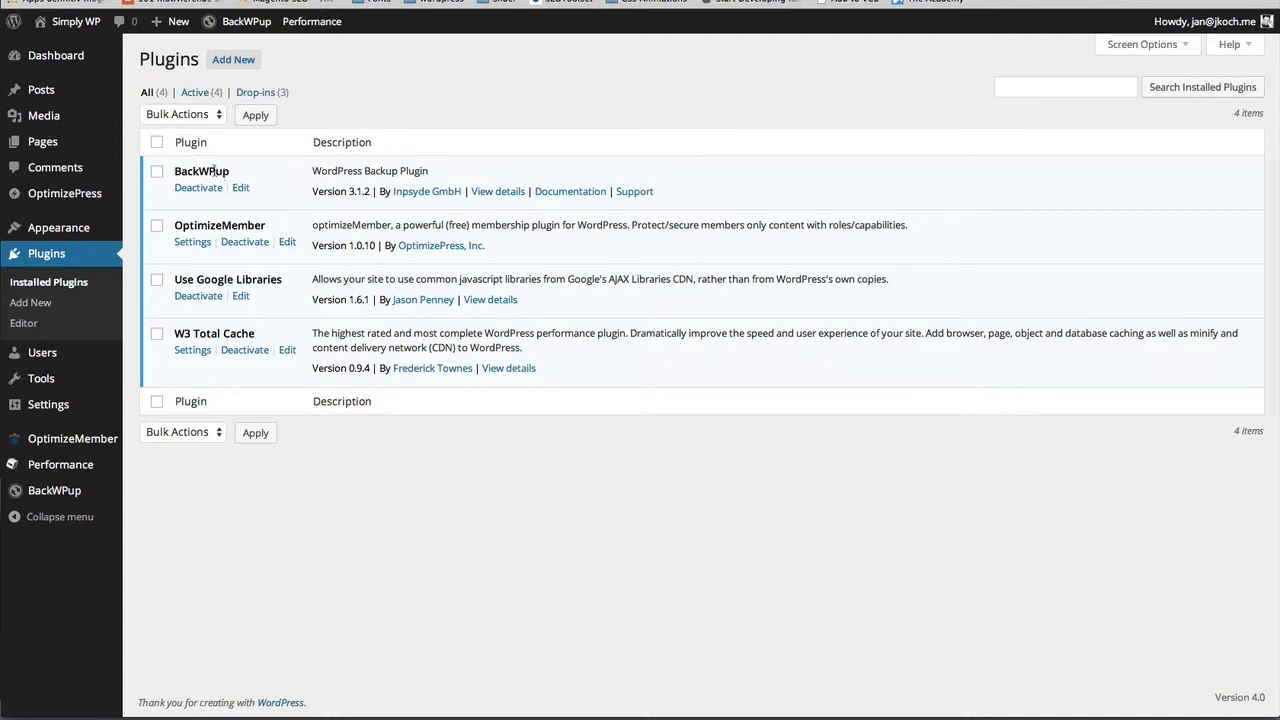
- Search the Add New plugins directory for 'backwpup'
{"action": "left_click", "coordinate": [31, 302]}
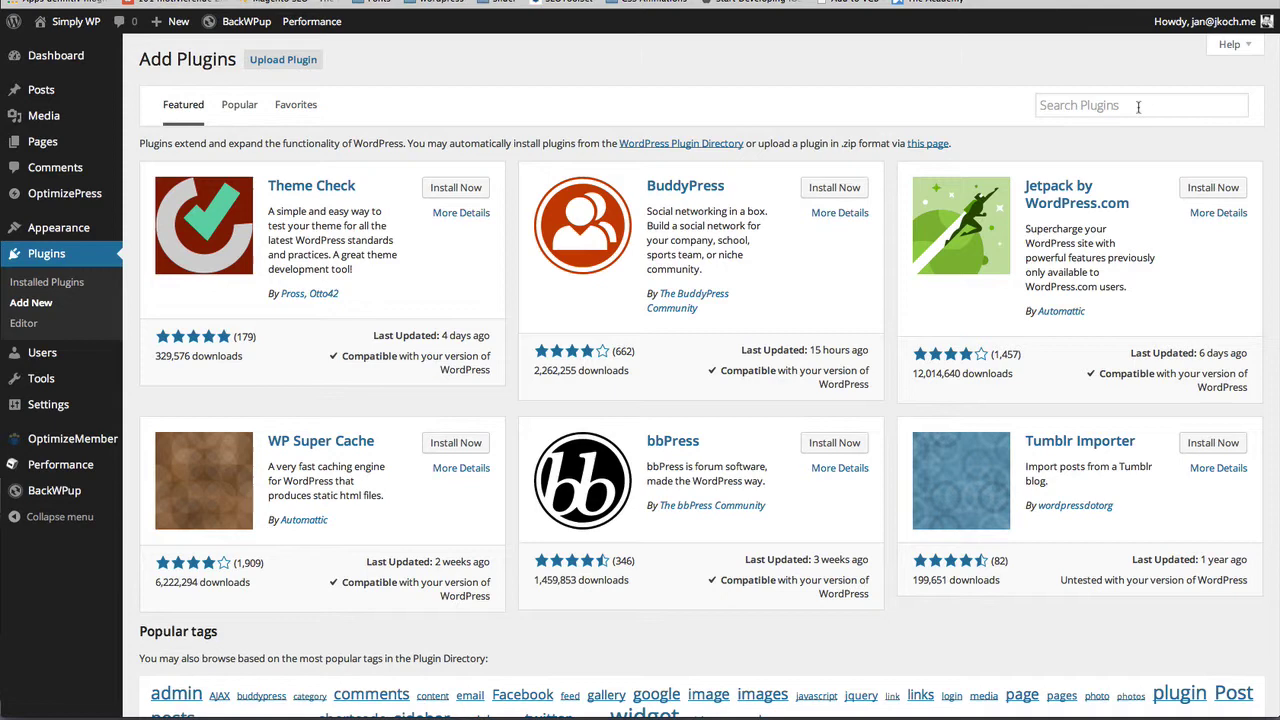
{"action": "left_click", "coordinate": [1140, 107]}
{"action": "type", "text": "backwpup"}
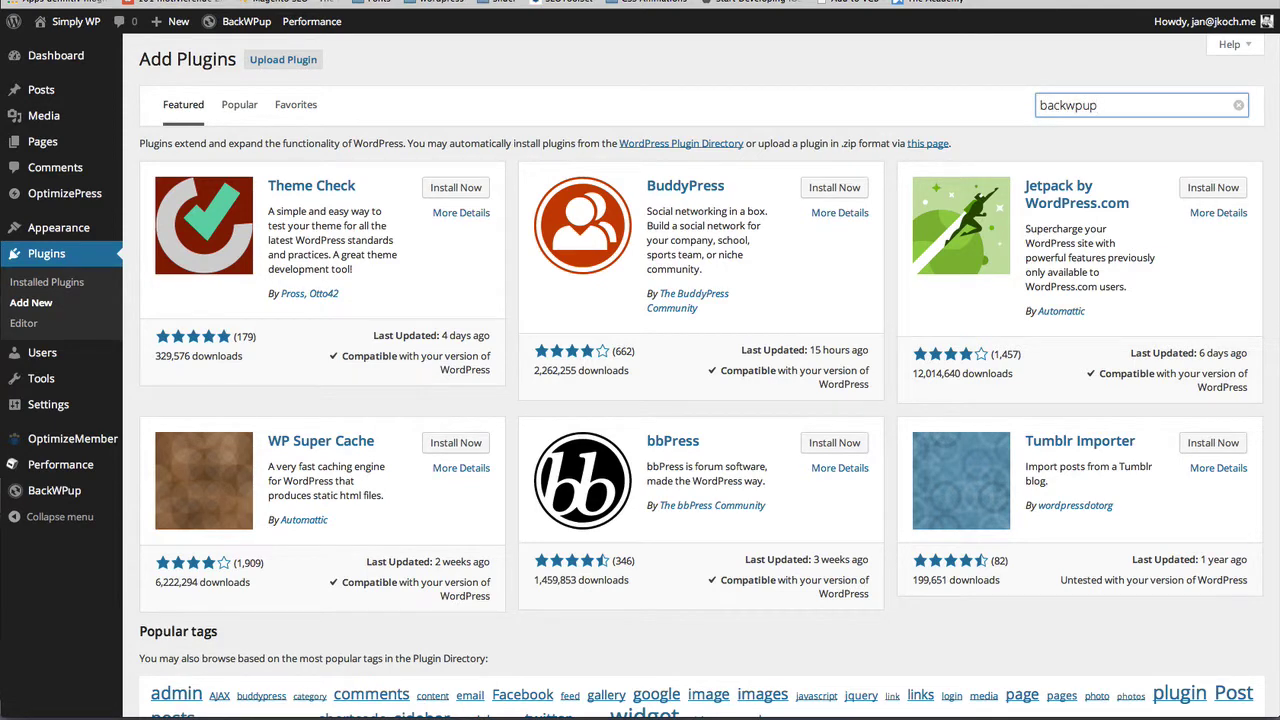
{"action": "key", "text": "Return"}
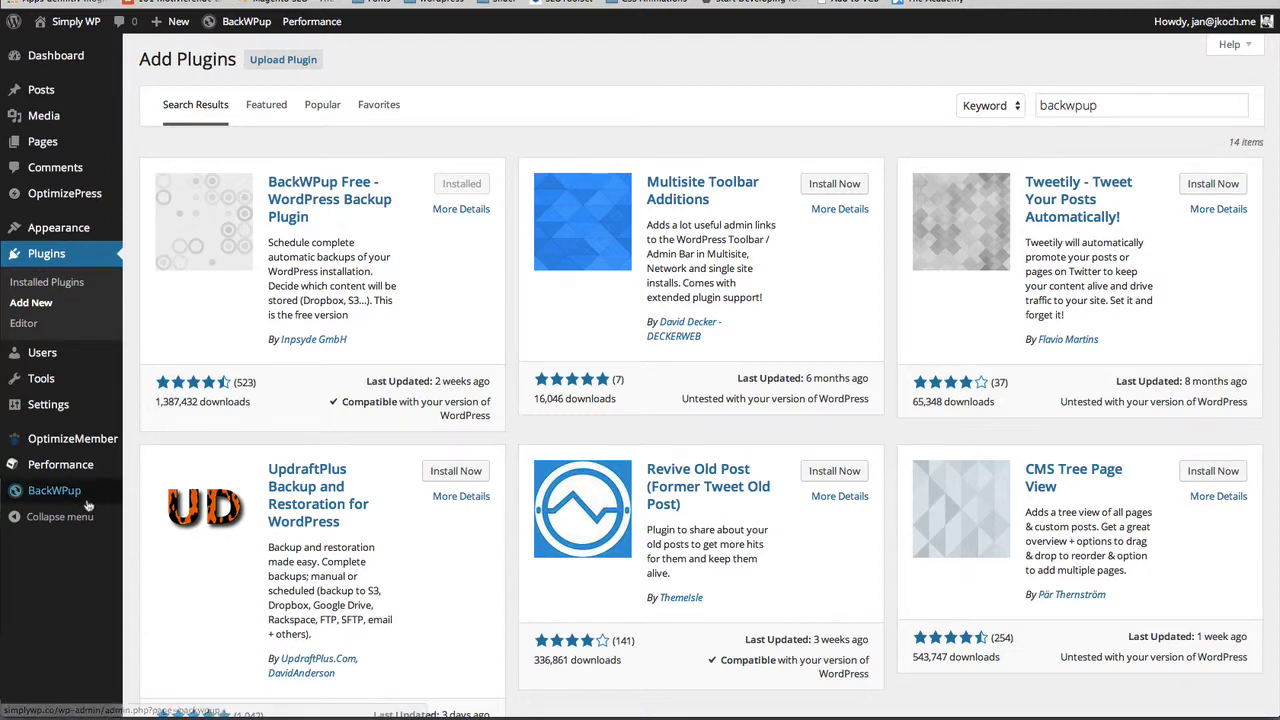
- From BackWPup Jobs, add a new job and name it 'weekly full backup'
{"action": "mouse_move", "coordinate": [80, 495]}
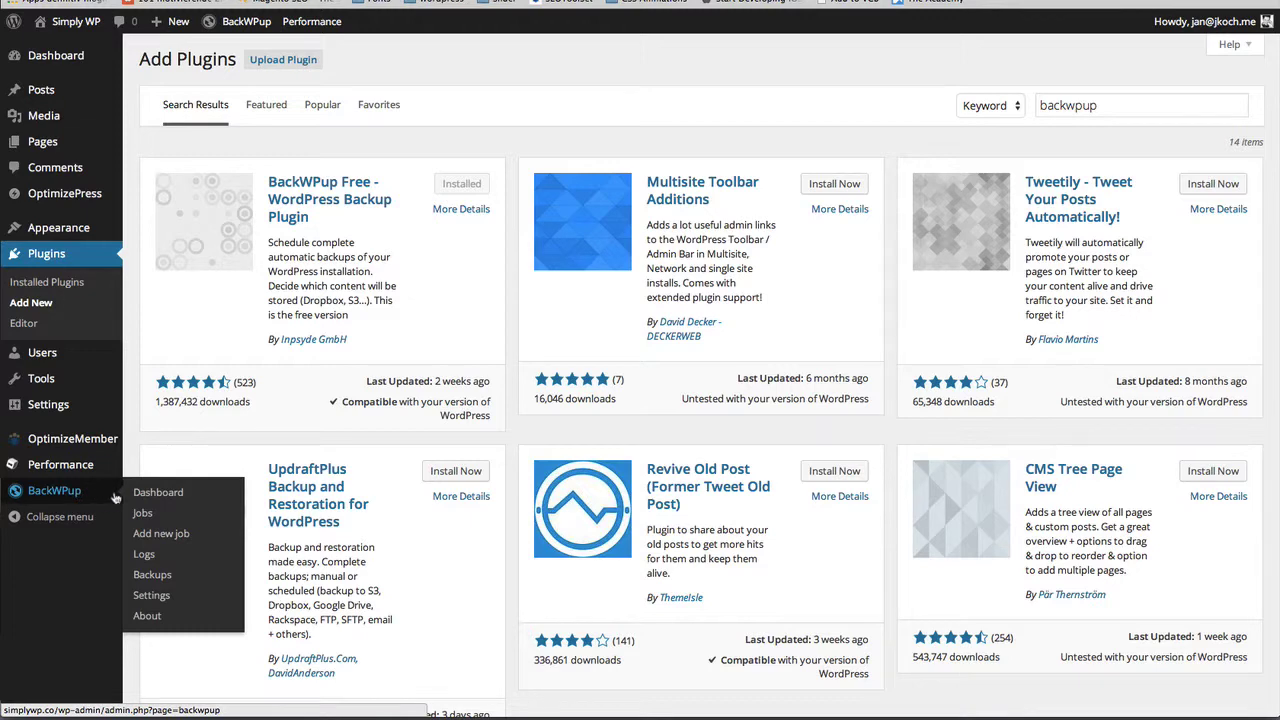
{"action": "left_click", "coordinate": [142, 514]}
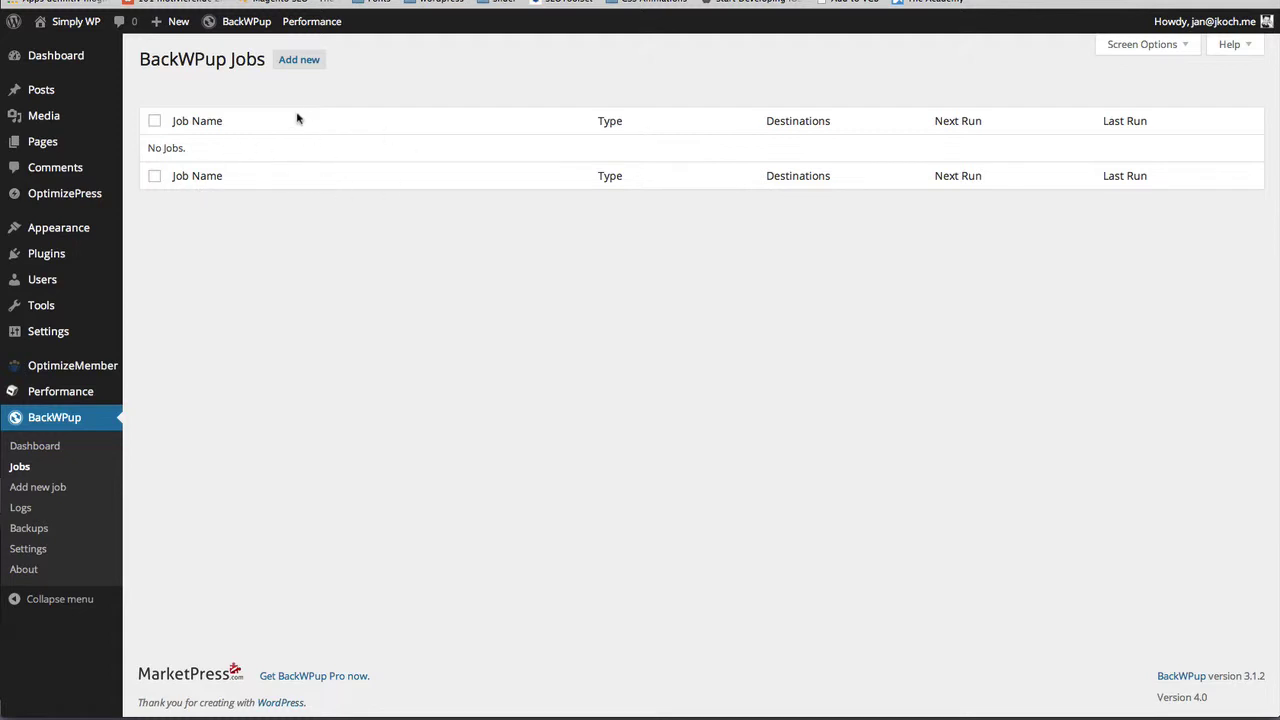
{"action": "left_click", "coordinate": [306, 63]}
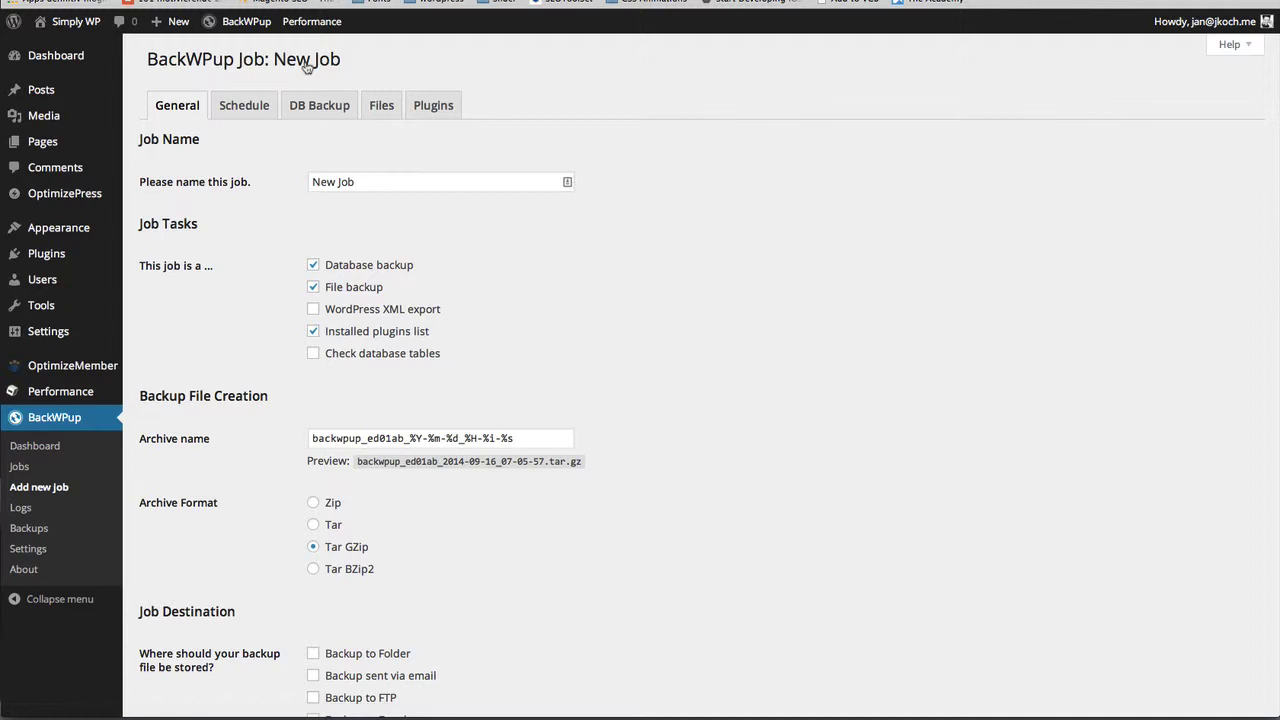
{"action": "left_click", "coordinate": [405, 181]}
{"action": "type", "text": "we"}
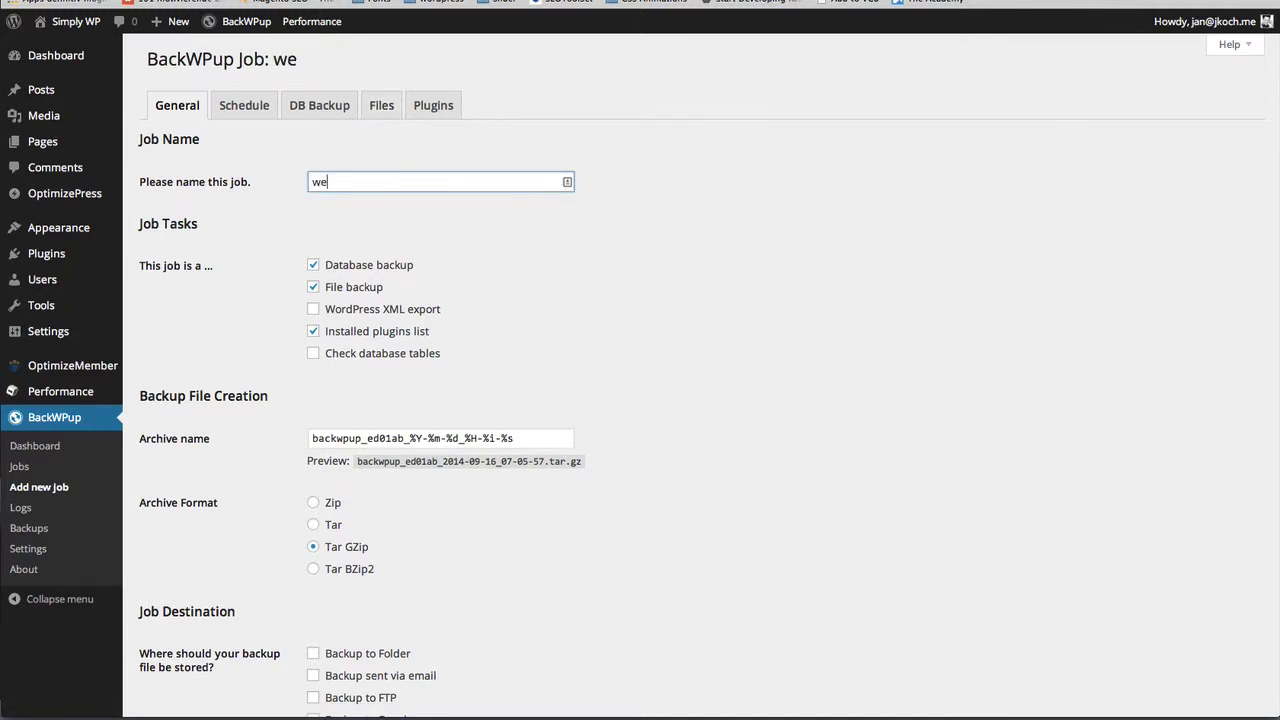
{"action": "type", "text": "ekly full backup"}
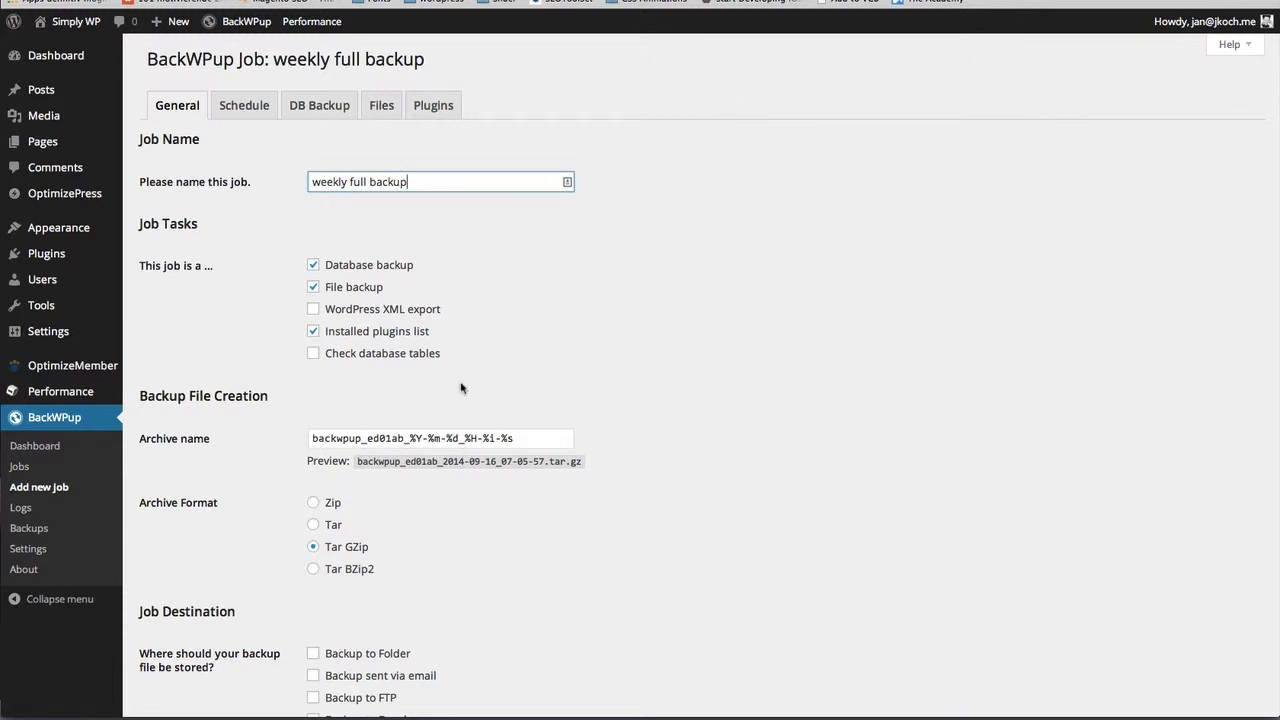
{"action": "mouse_move", "coordinate": [364, 441]}
- Set the archive format to Zip, choose Backup to Dropbox, and save the changes
{"action": "left_click", "coordinate": [313, 503]}
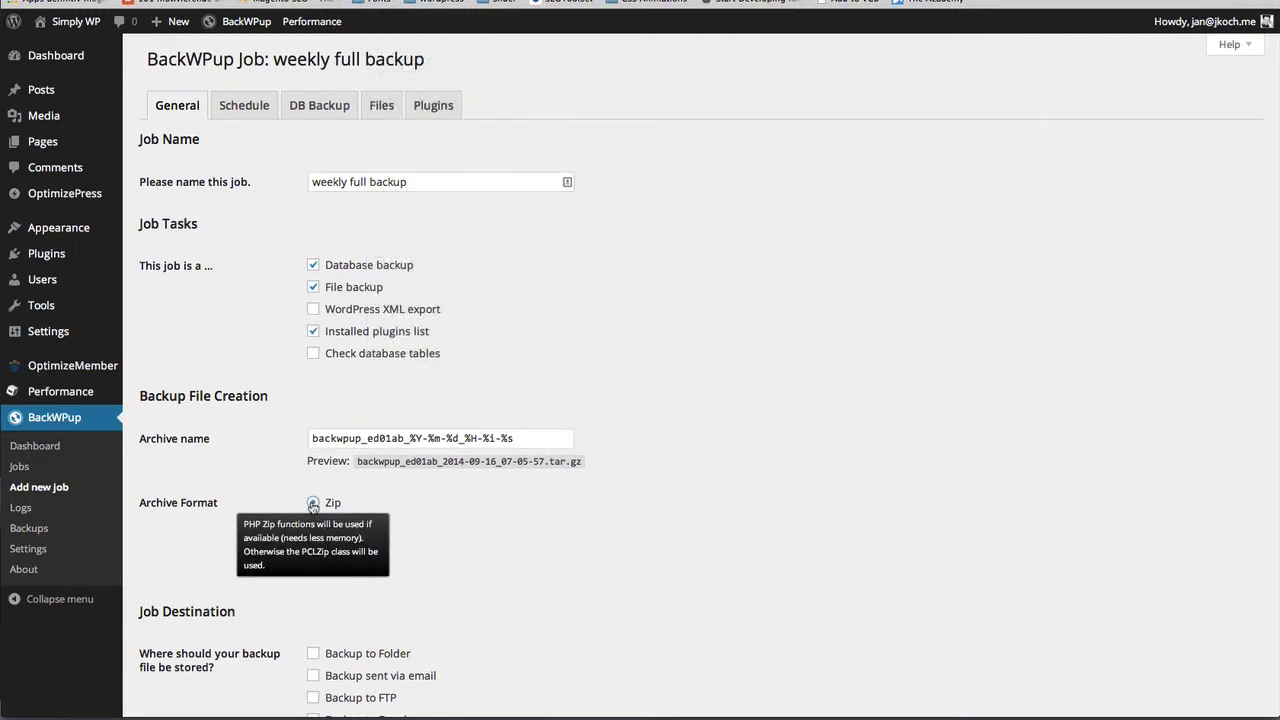
{"action": "scroll", "coordinate": [450, 512], "scroll_direction": "down", "scroll_amount": 1}
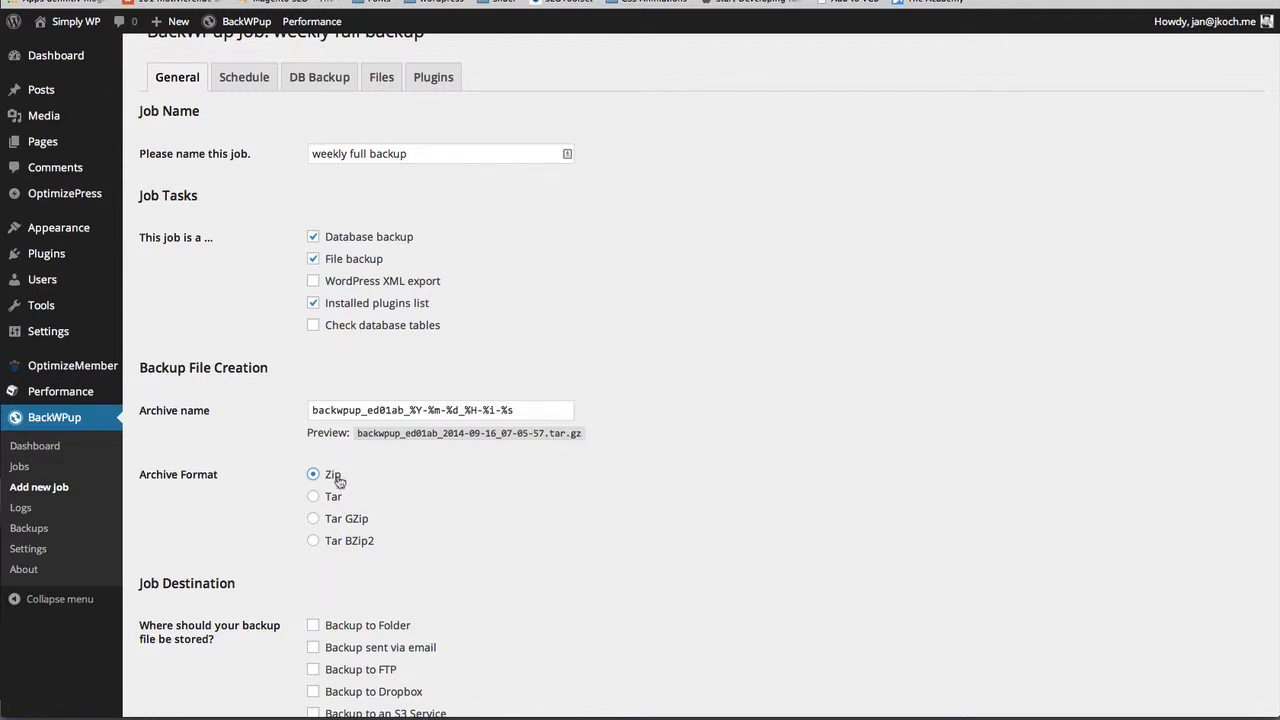
{"action": "scroll", "coordinate": [524, 538], "scroll_direction": "down", "scroll_amount": 1}
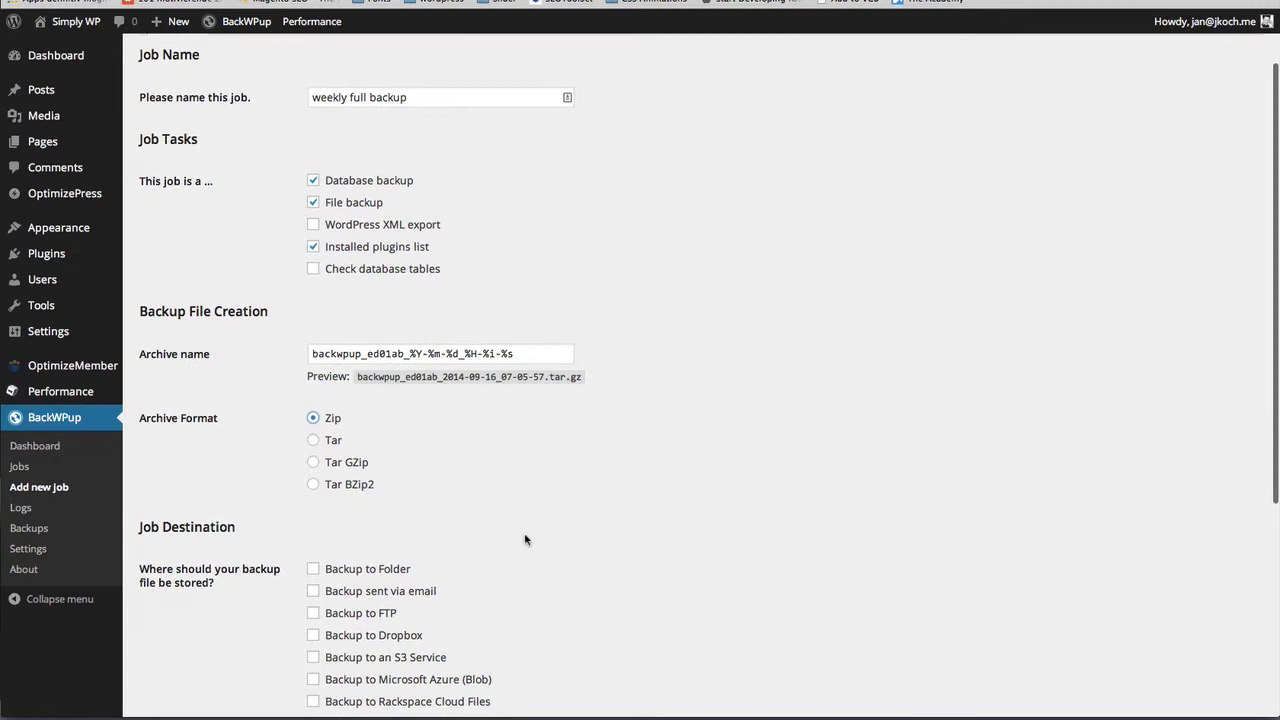
{"action": "scroll", "coordinate": [524, 538], "scroll_direction": "down", "scroll_amount": 5}
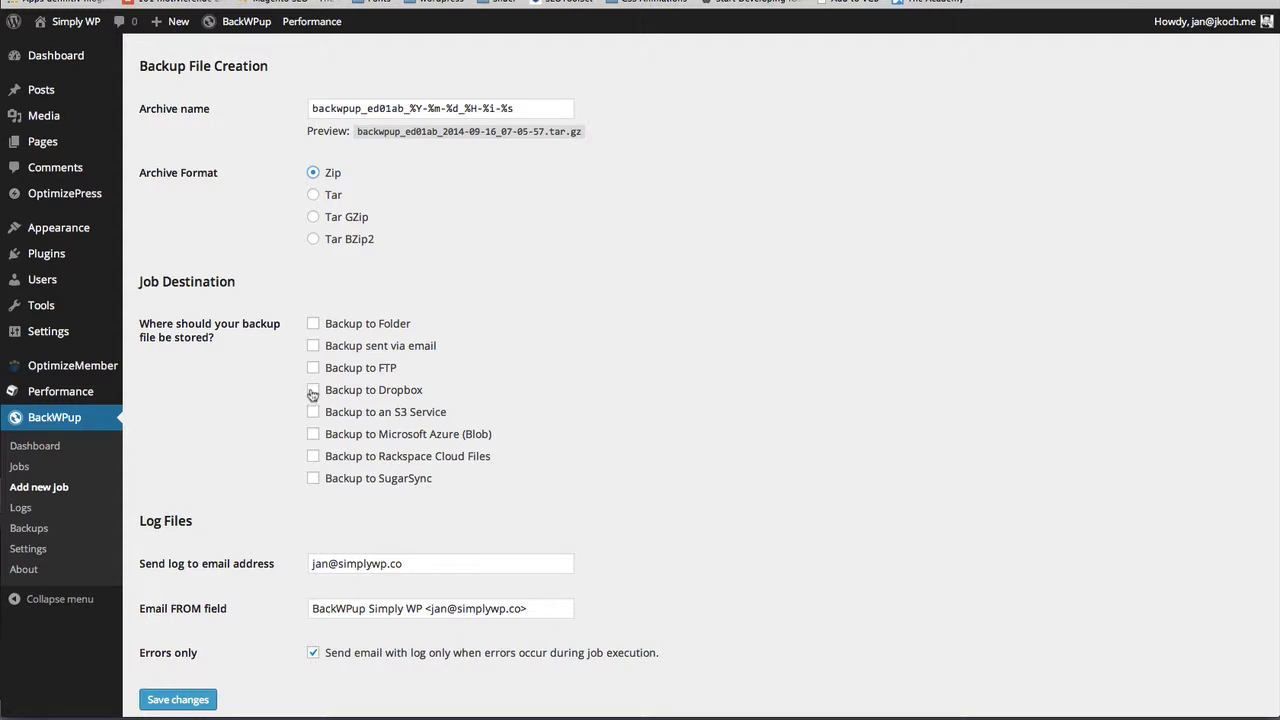
{"action": "left_click", "coordinate": [313, 391]}
{"action": "left_click", "coordinate": [185, 703]}
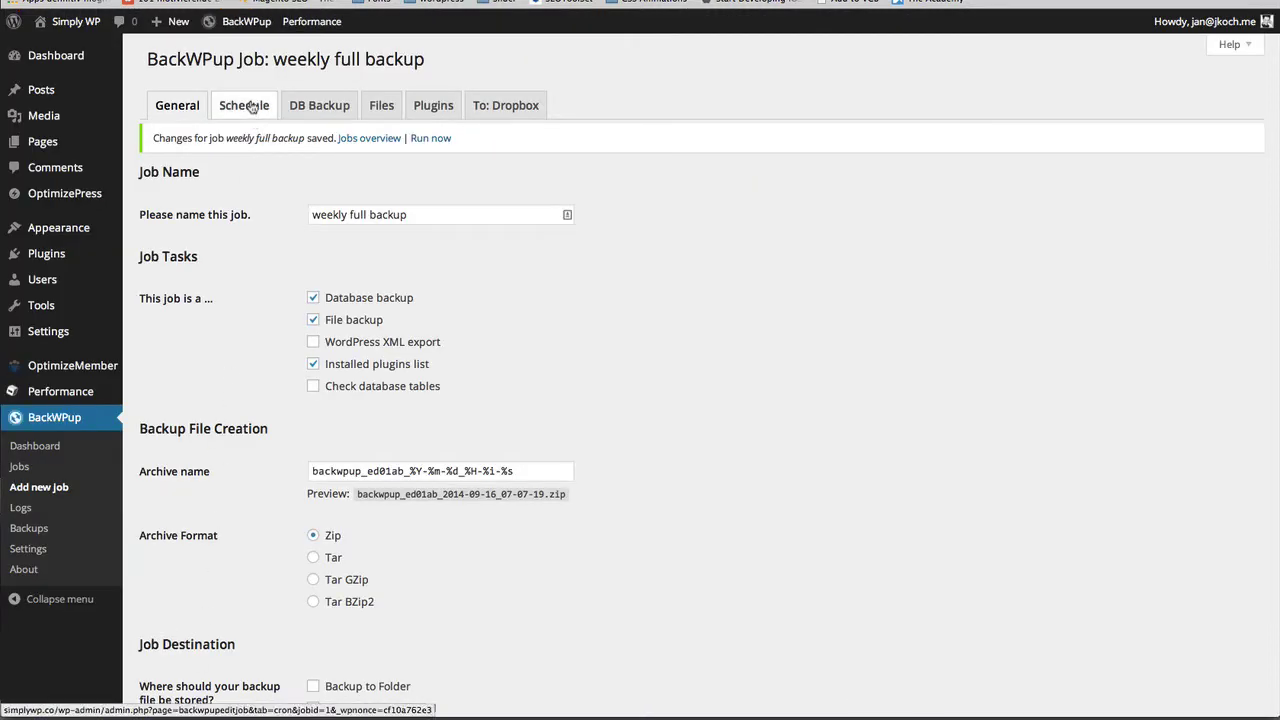
- Schedule the job with WordPress cron, weekly on Sunday at 3:00, and save
{"action": "left_click", "coordinate": [251, 107]}
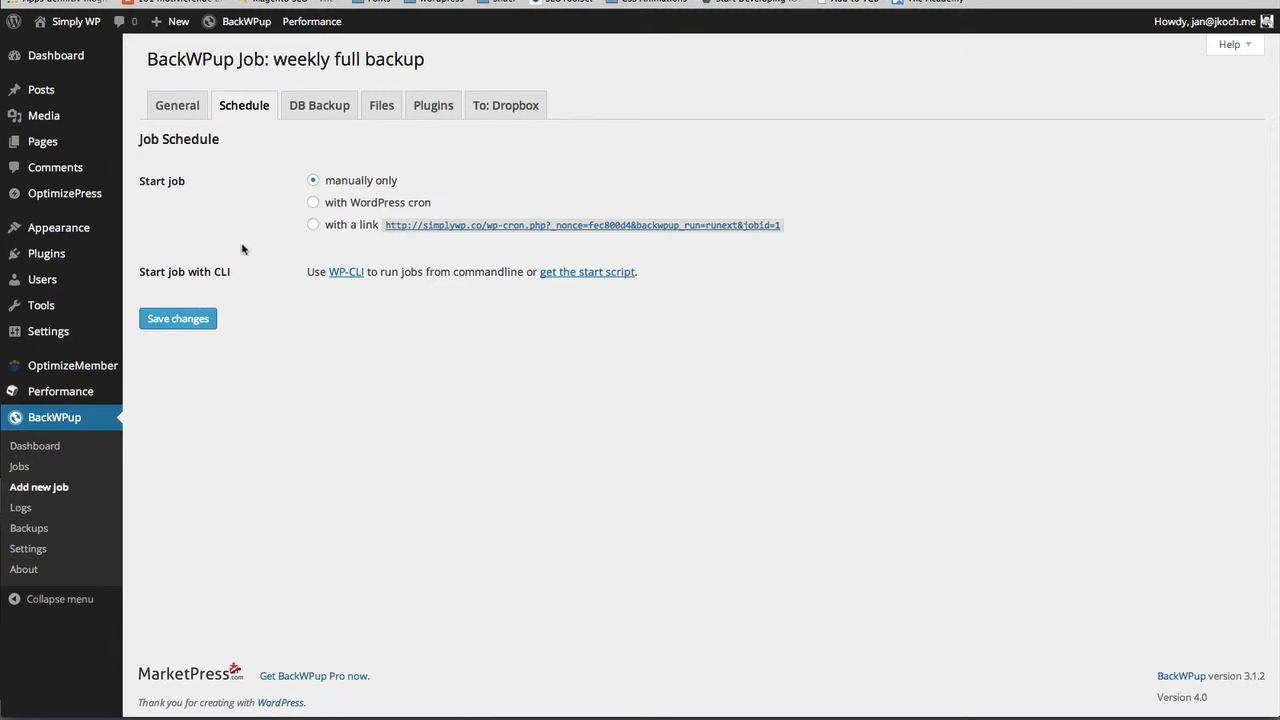
{"action": "left_click", "coordinate": [314, 204]}
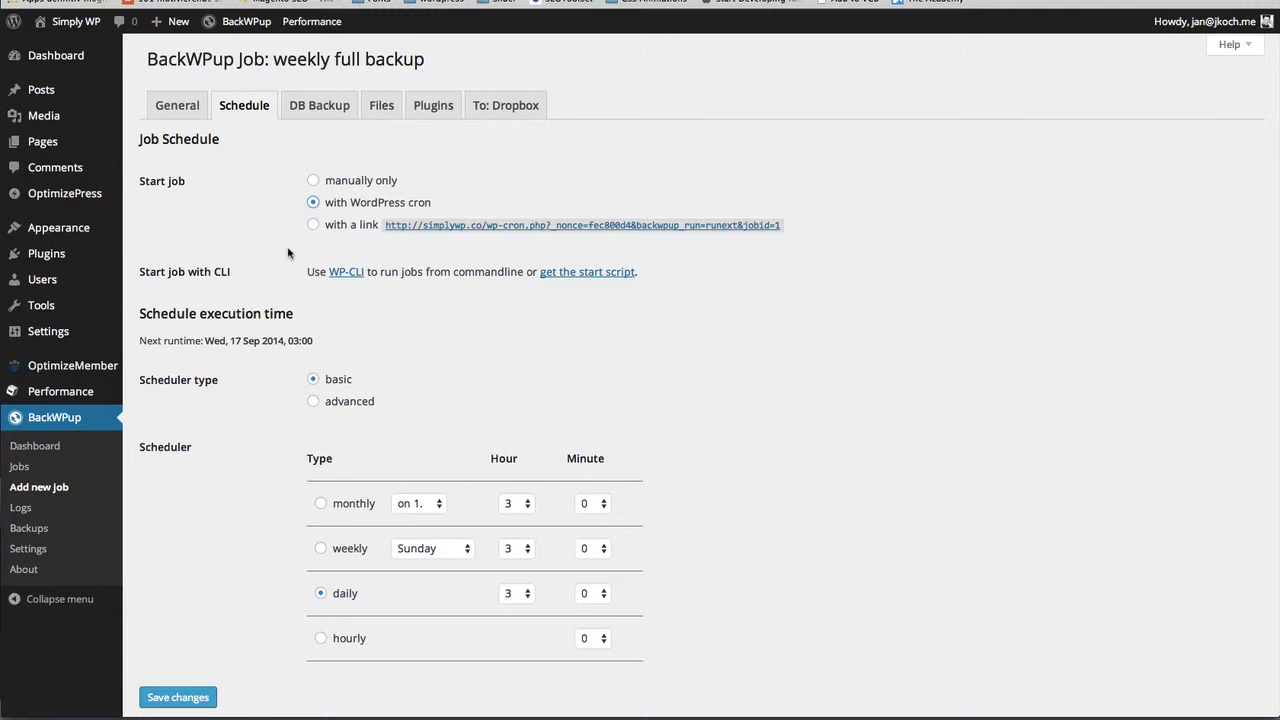
{"action": "scroll", "coordinate": [282, 340], "scroll_direction": "down", "scroll_amount": 2}
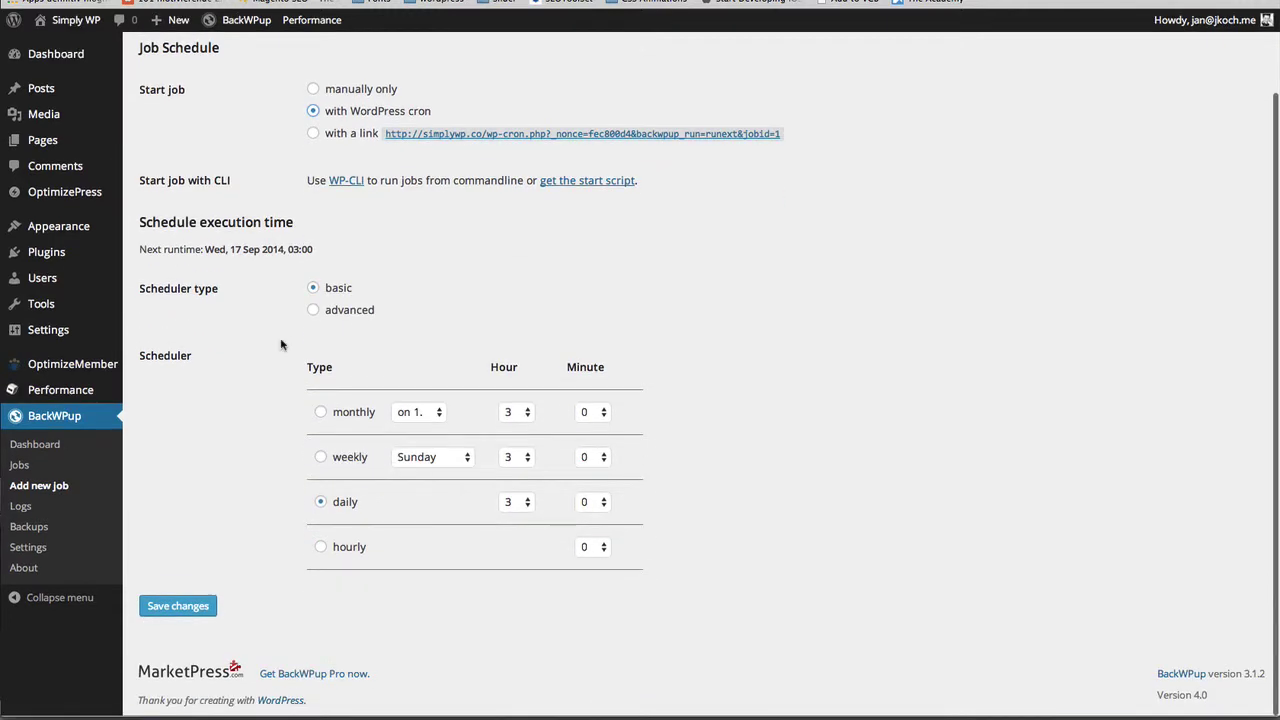
{"action": "left_click", "coordinate": [320, 458]}
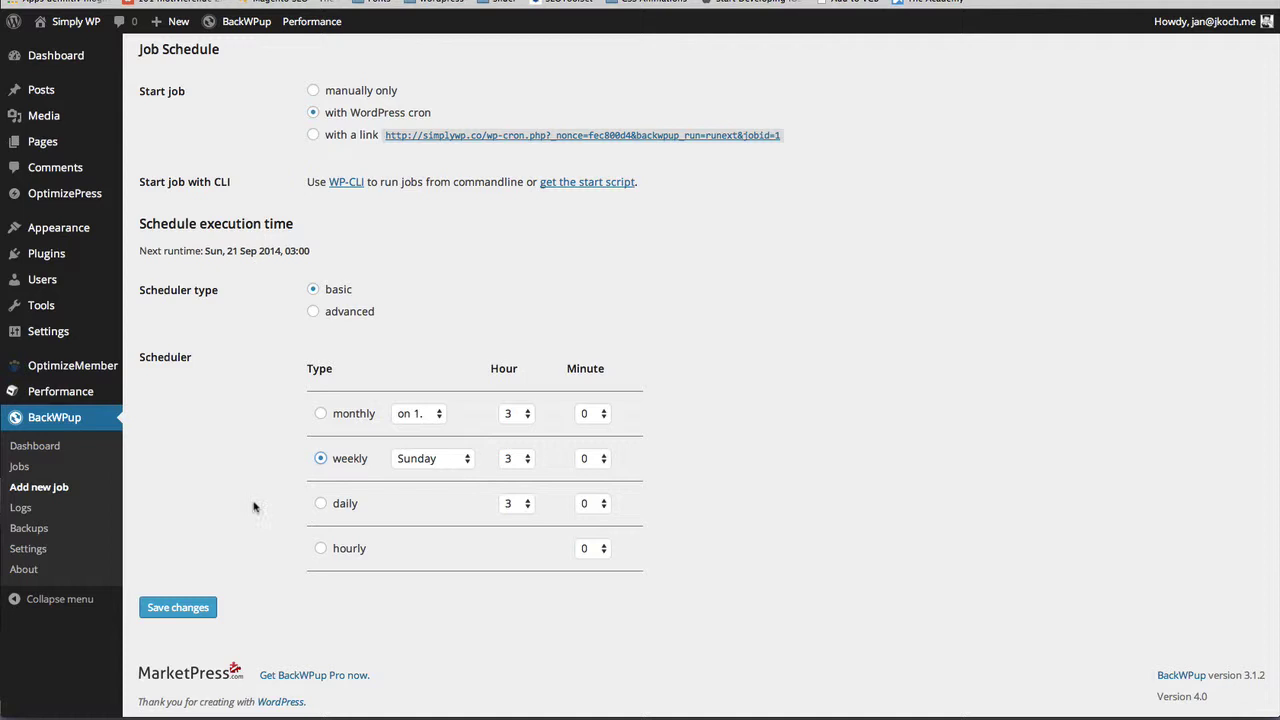
{"action": "left_click", "coordinate": [206, 600]}
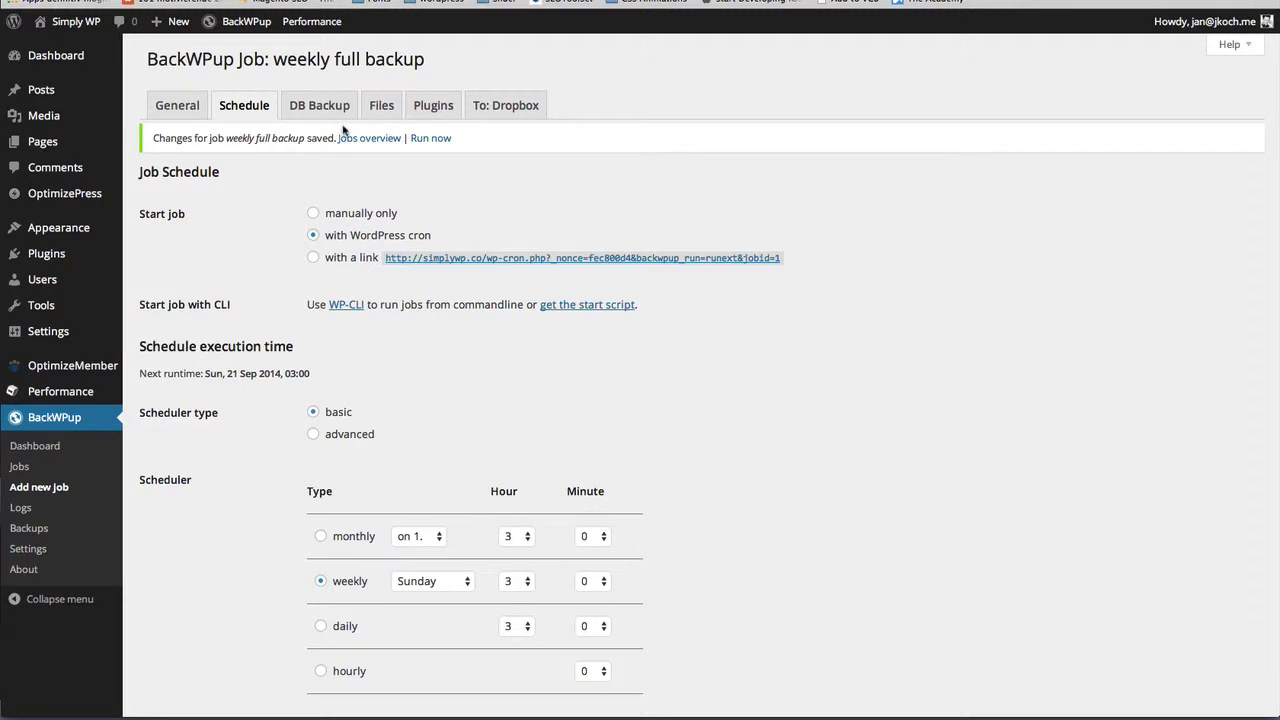
- Authenticate the job's Dropbox destination with full Dropbox access, approving it on Dropbox's consent page
{"action": "left_click", "coordinate": [498, 114]}
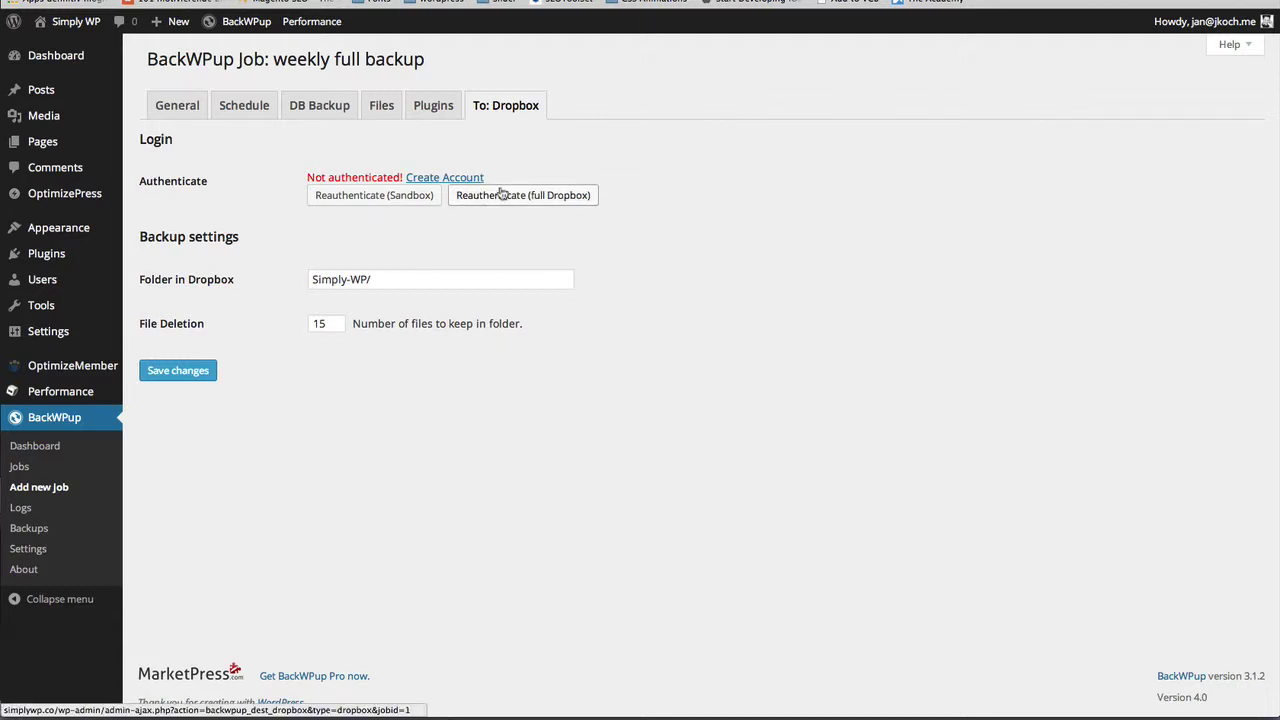
{"action": "left_click", "coordinate": [502, 194]}
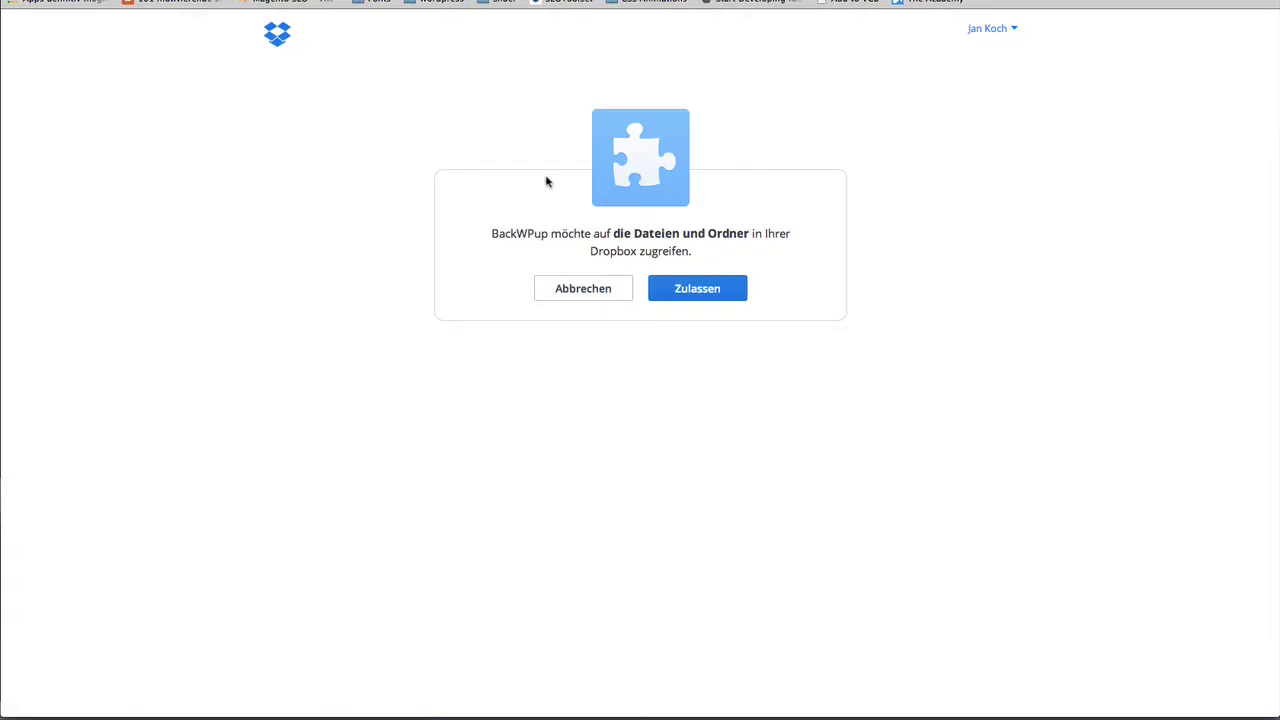
{"action": "left_click", "coordinate": [703, 291]}
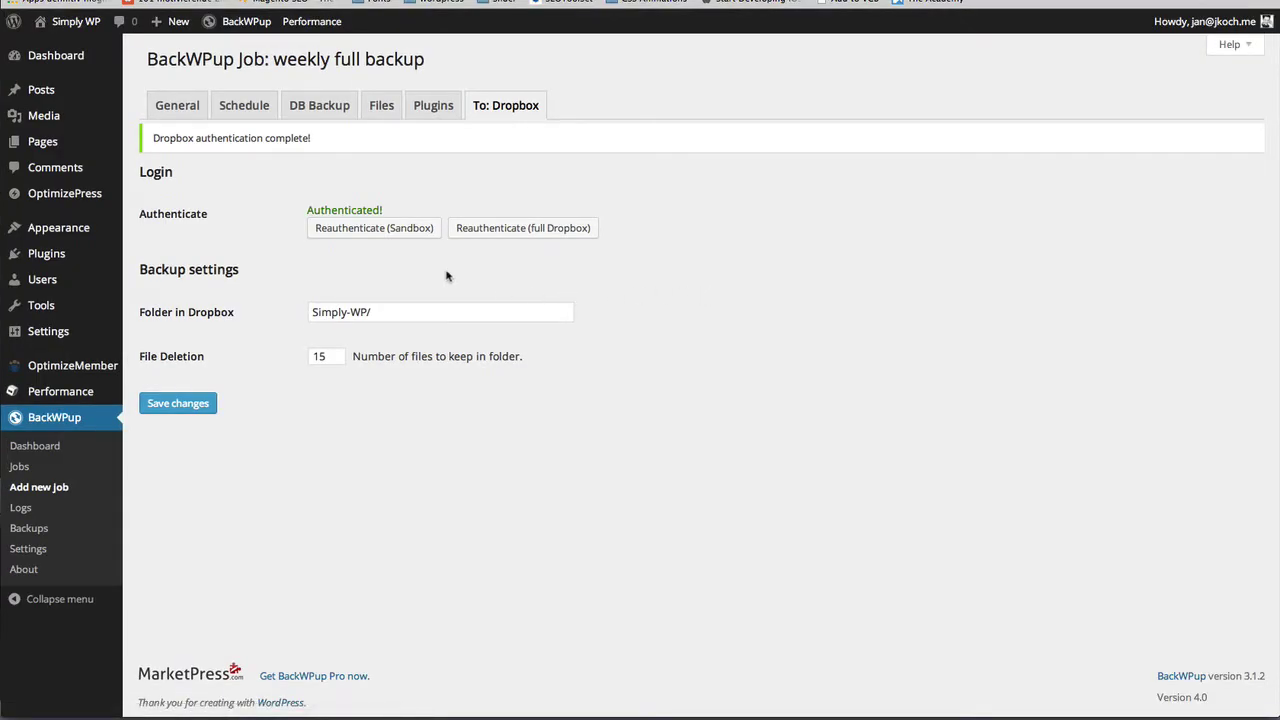
- Change Dropbox File Deletion from 15 to 5 files in folder Simply-WP/ and save
{"action": "left_click", "coordinate": [376, 313]}
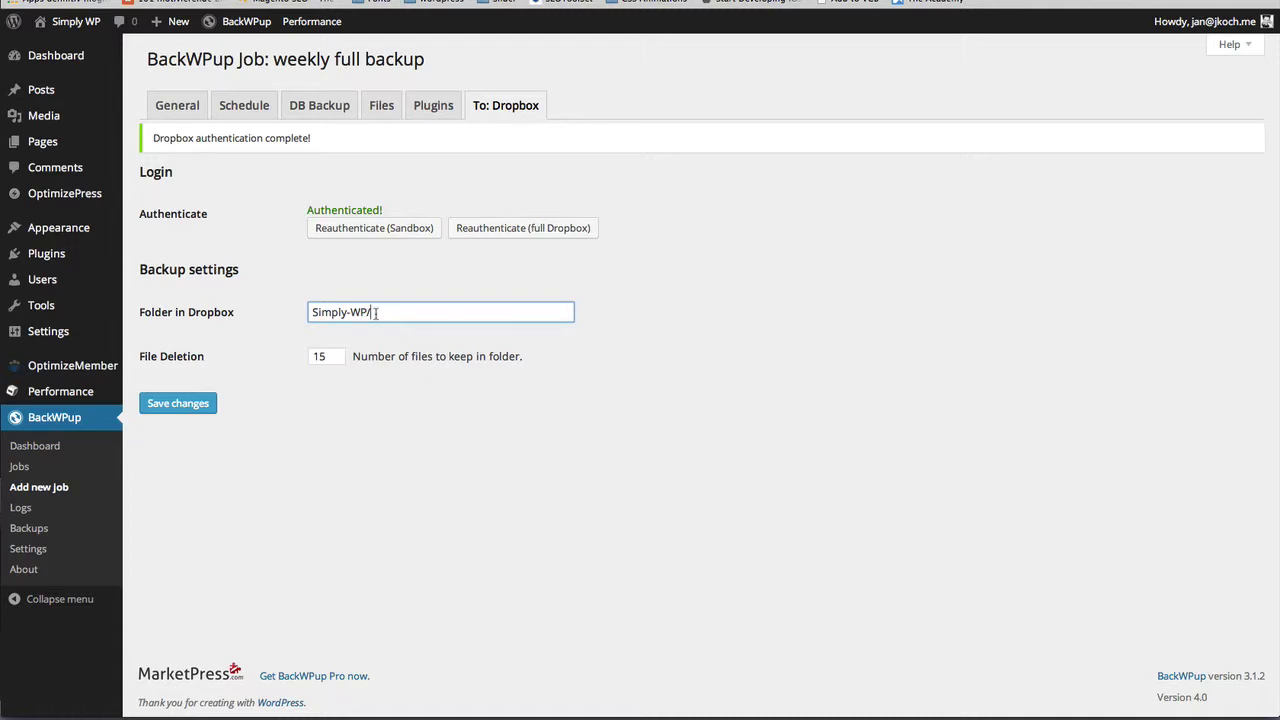
{"action": "left_click", "coordinate": [335, 357]}
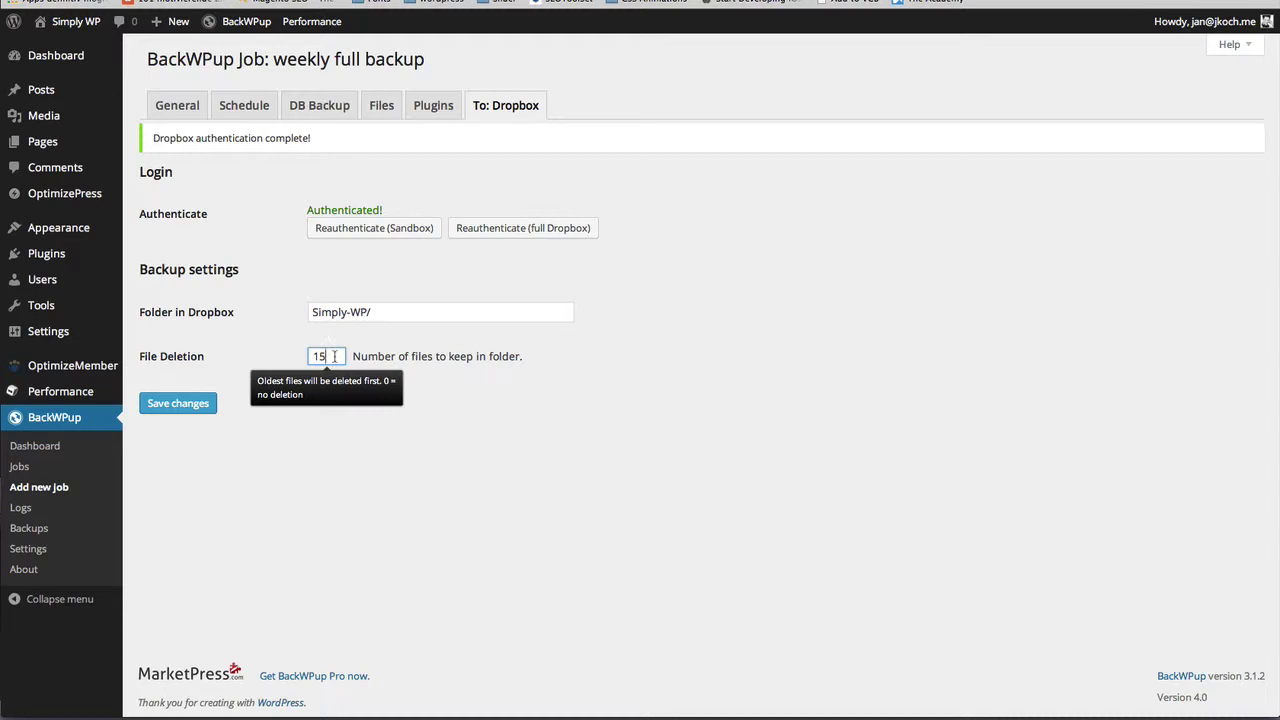
{"action": "key", "text": "BackSpace"}
{"action": "key", "text": "BackSpace"}
{"action": "type", "text": "5"}
{"action": "left_click", "coordinate": [562, 476]}
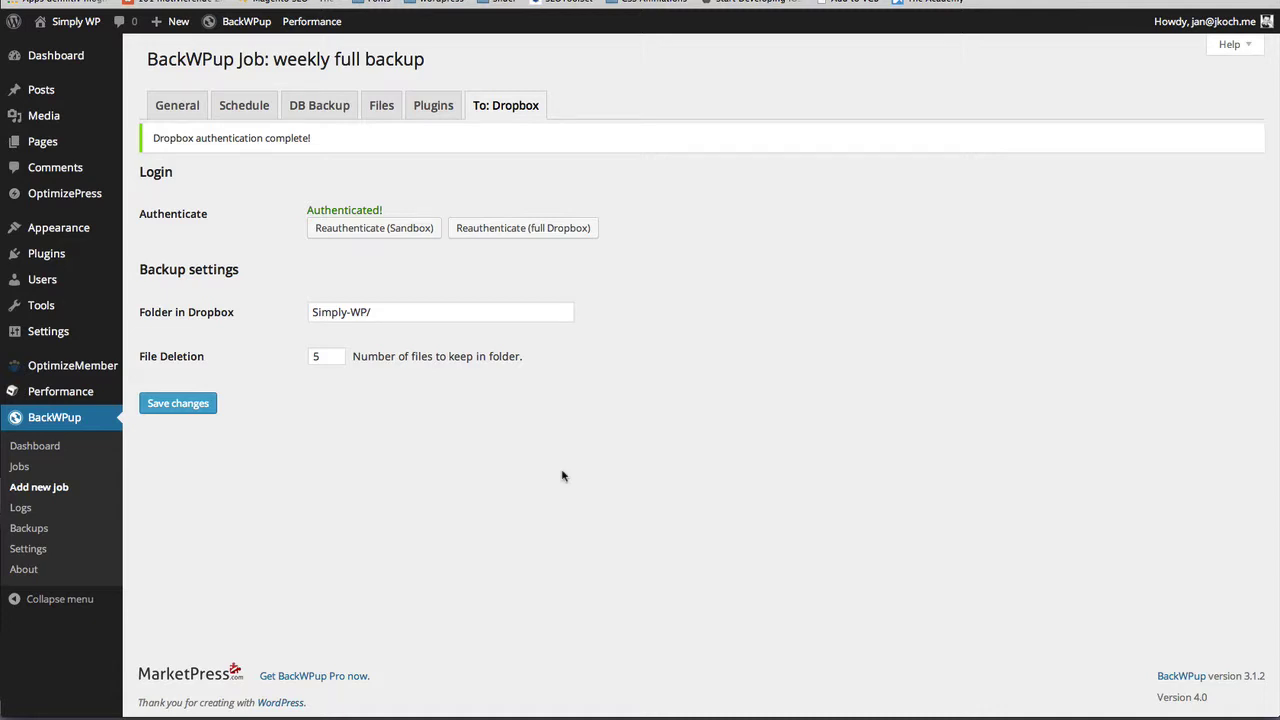
{"action": "left_click", "coordinate": [189, 405]}
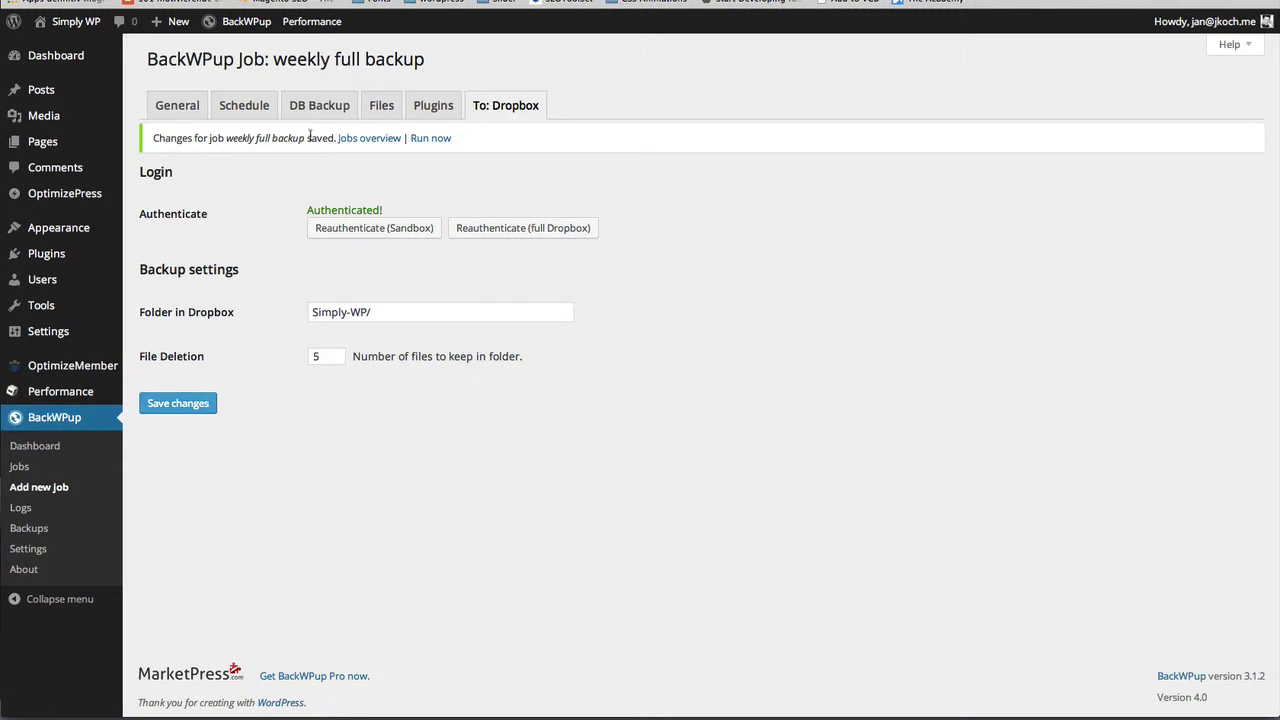
- Run the 'weekly full backup' job now, then visit the public site
{"action": "left_click", "coordinate": [428, 142]}
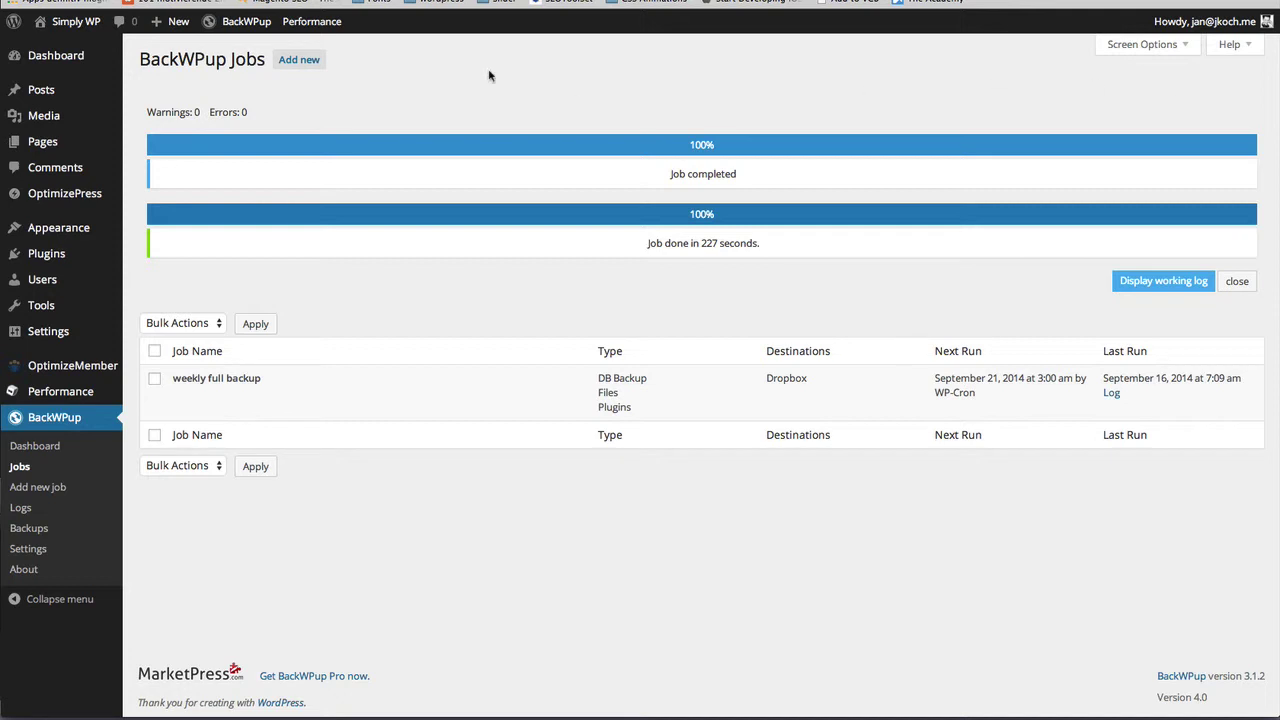
{"action": "left_click", "coordinate": [68, 21]}
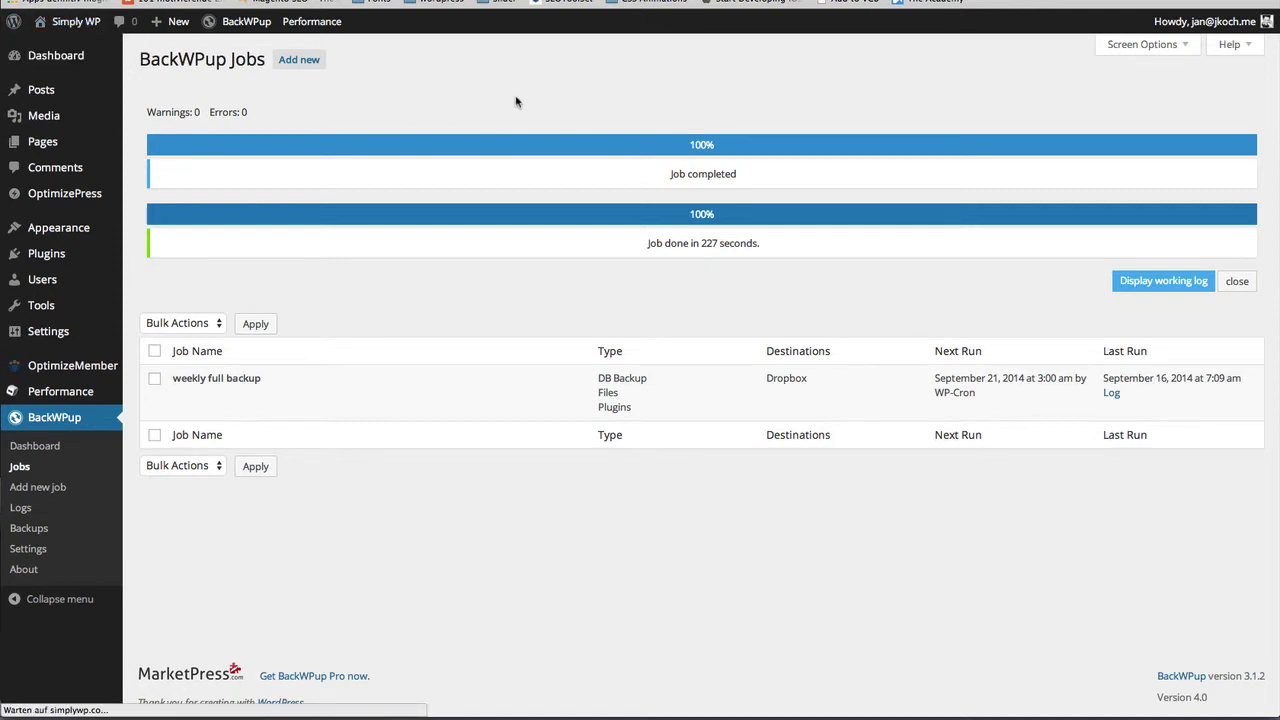